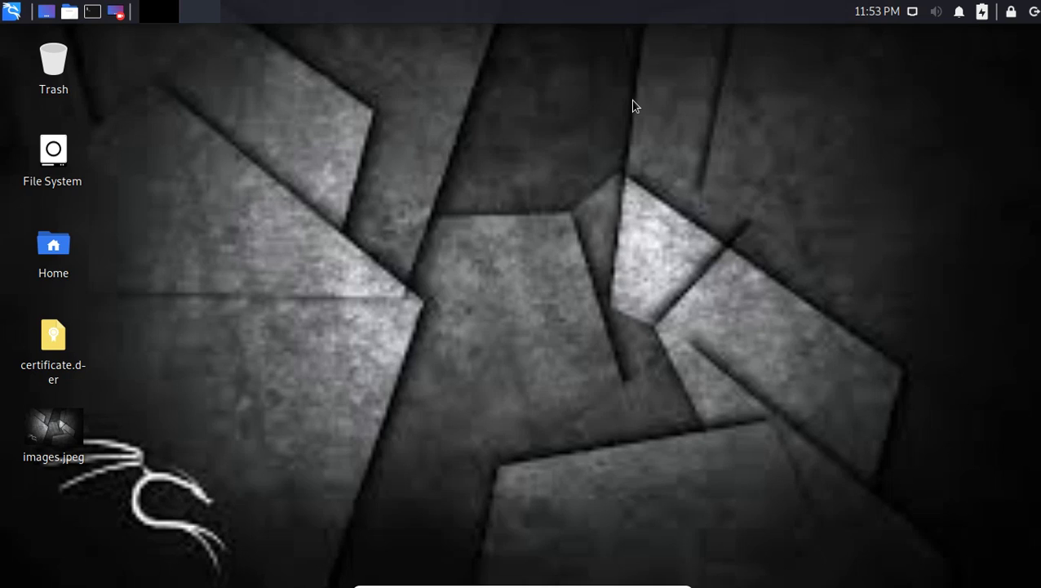
Bring up the desktop context menu to reach Desktop Settings
right_click(635, 105)
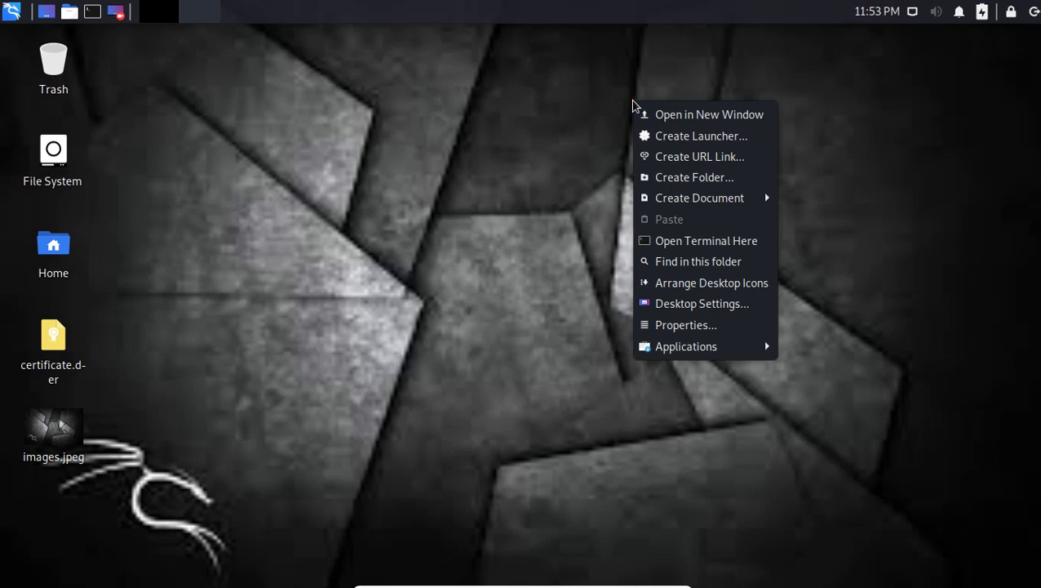
Open the Background settings and expand the wallpaper Folder dropdown
click(690, 304)
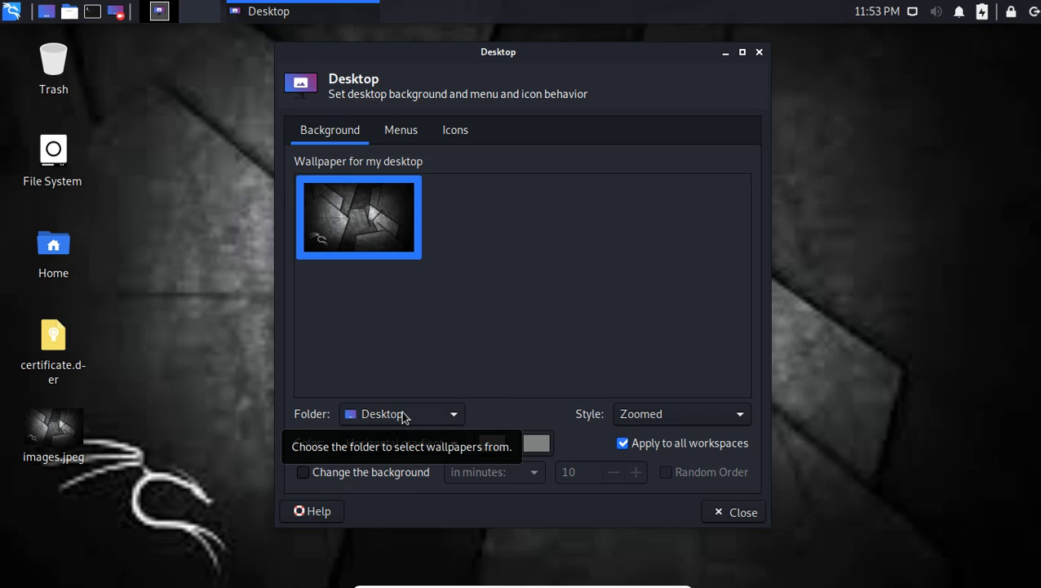
click(403, 416)
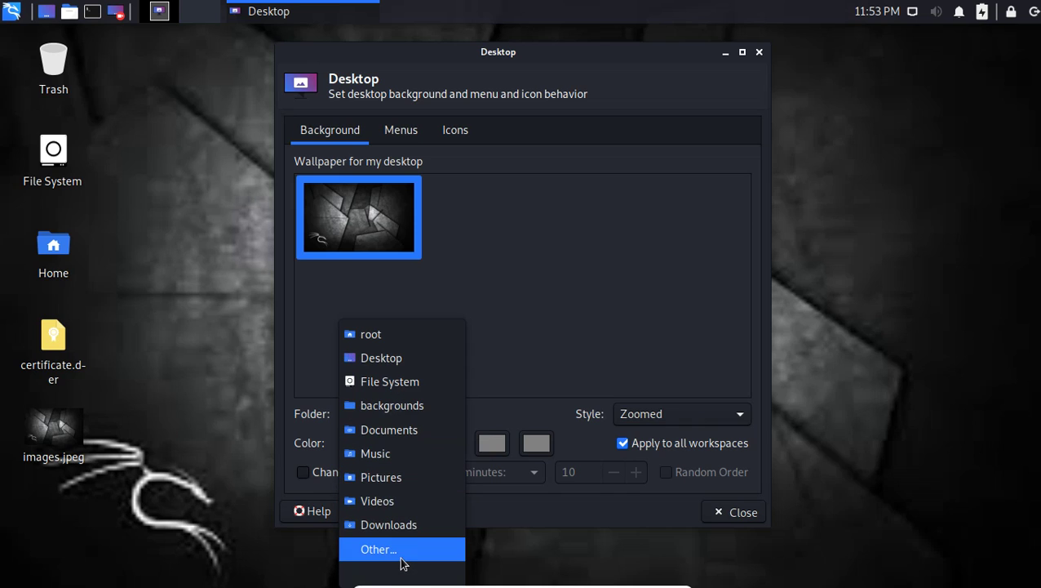
Set the wallpaper folder to backgrounds/kali-16x9 via Other..., after briefly checking the xfce folder
click(378, 549)
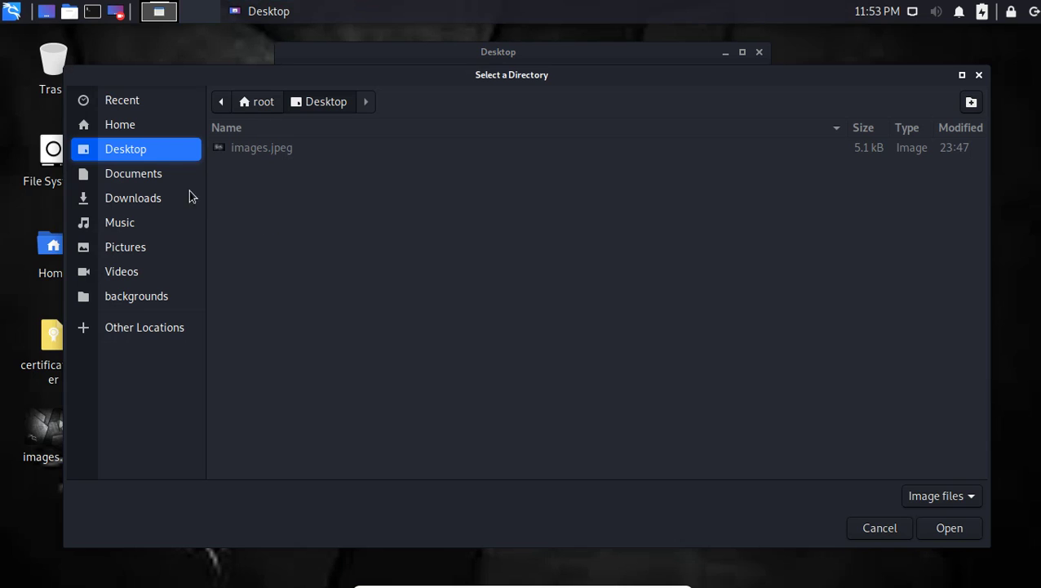
click(174, 302)
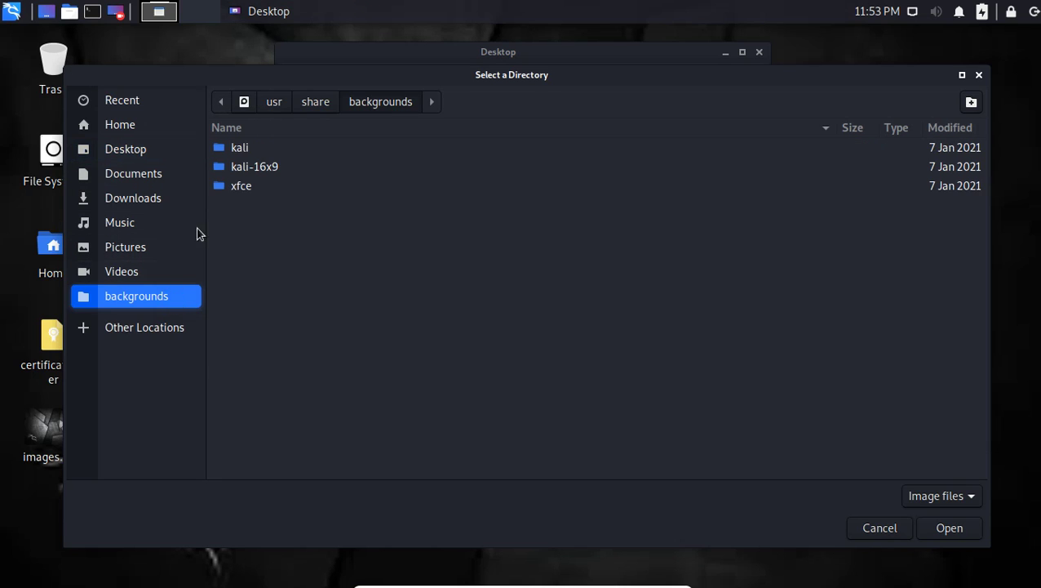
double_click(262, 187)
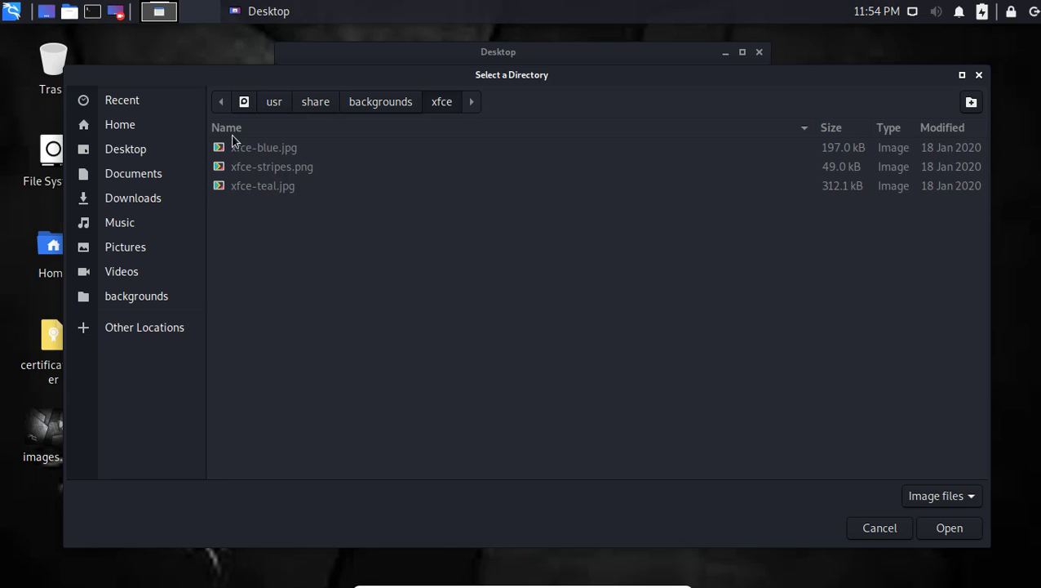
click(396, 105)
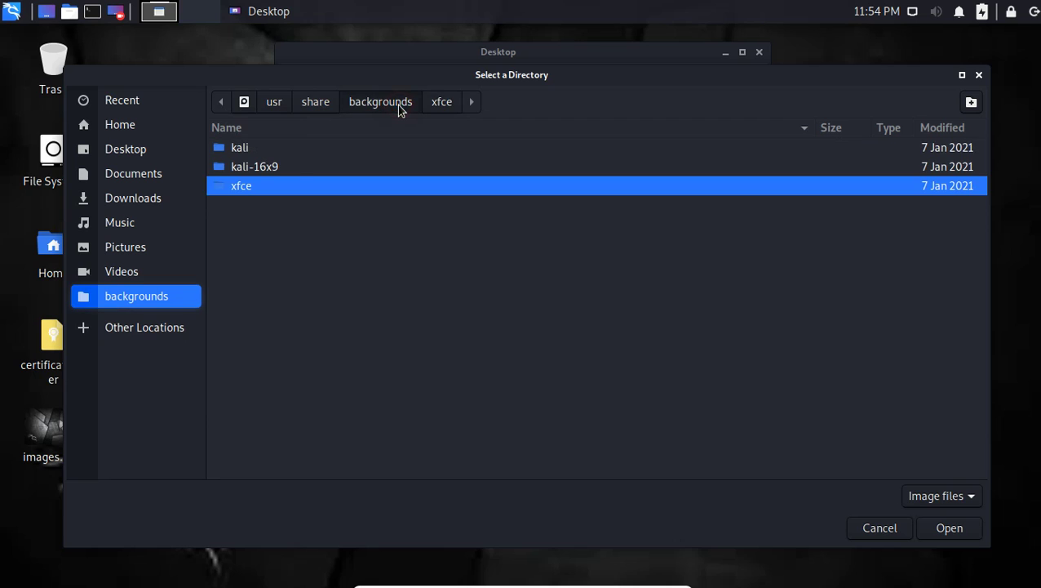
double_click(293, 167)
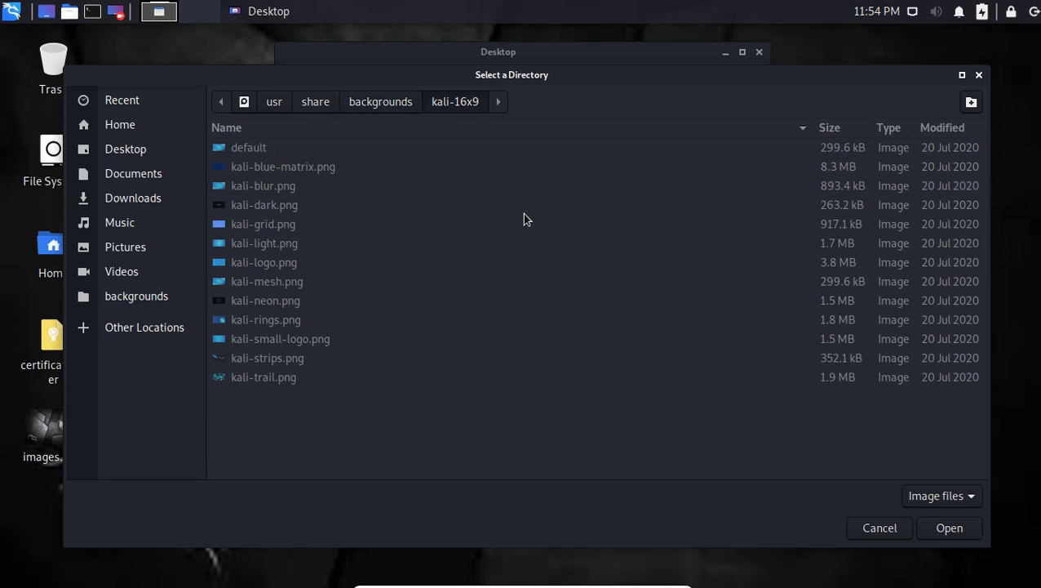
click(945, 530)
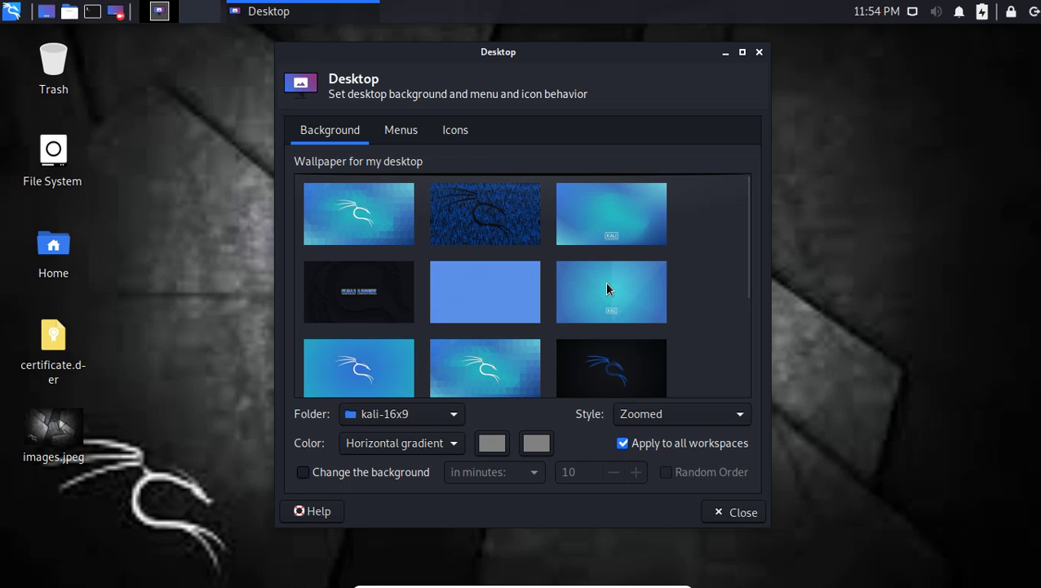
Apply the top-left blue Kali dragon wallpaper and close Desktop Settings
click(374, 214)
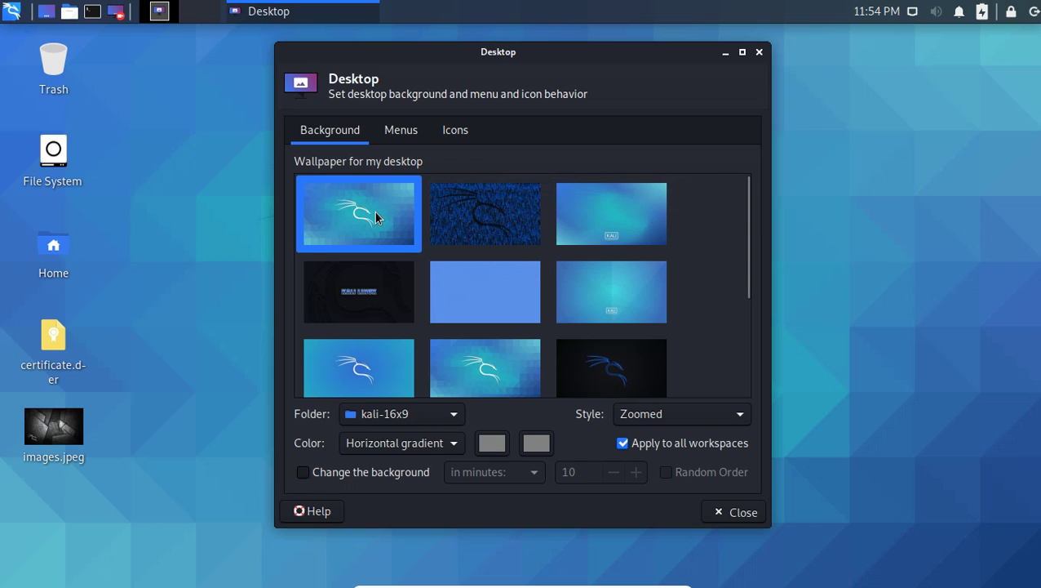
click(725, 52)
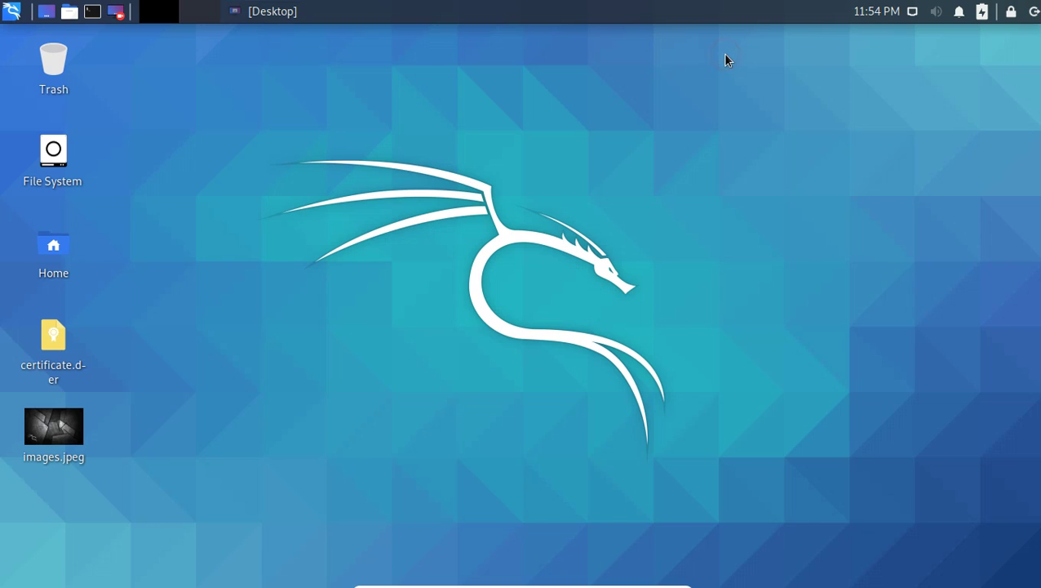